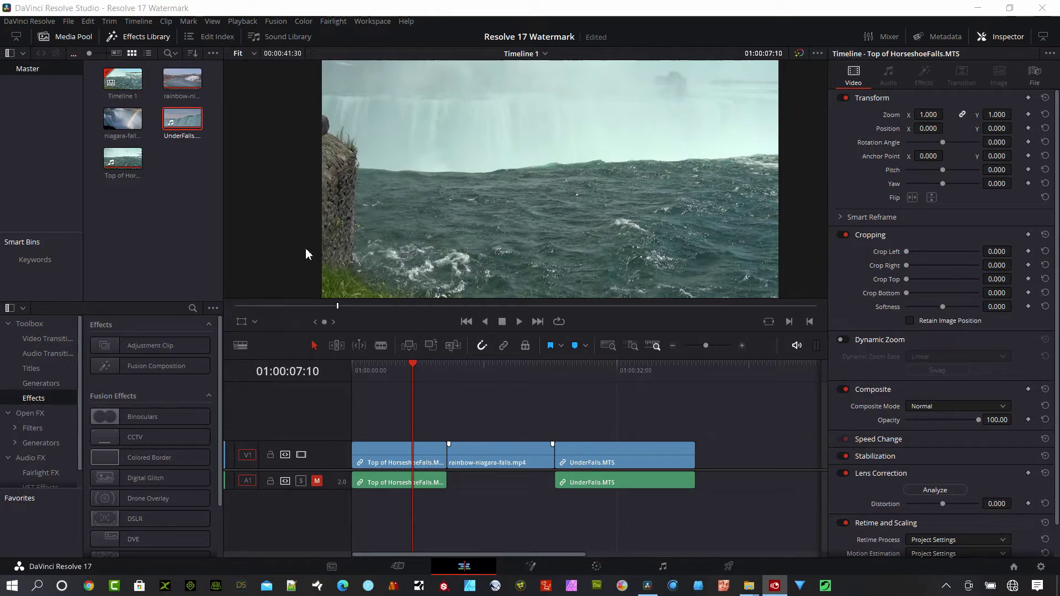
- Play the Niagara Falls timeline briefly and stop at 01:00:07:24
key("space")
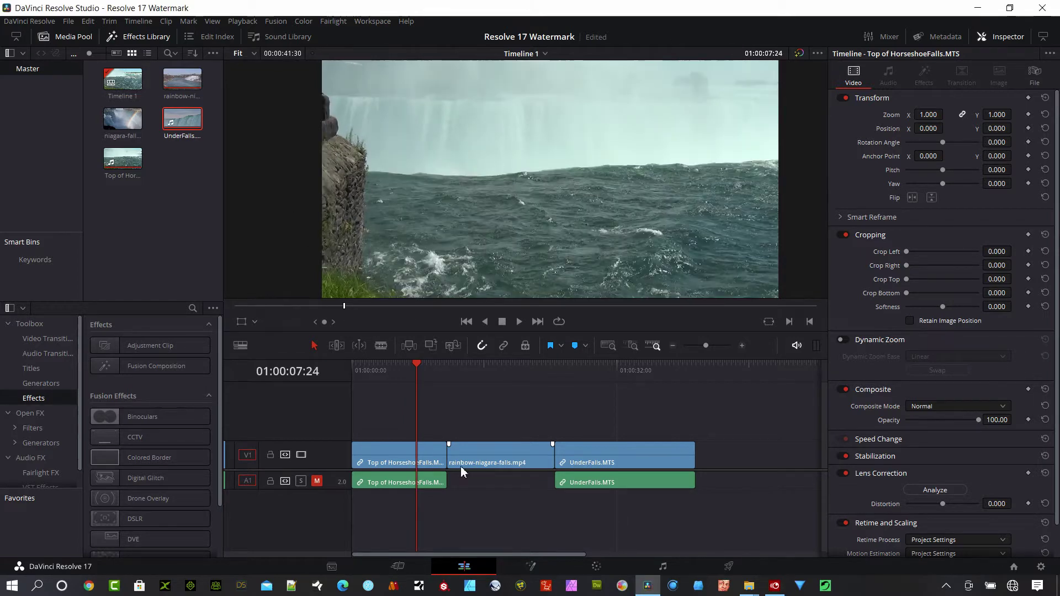
- Open Workspace > Data Burn-In and reposition the window to uncover the timeline
left_click(373, 22)
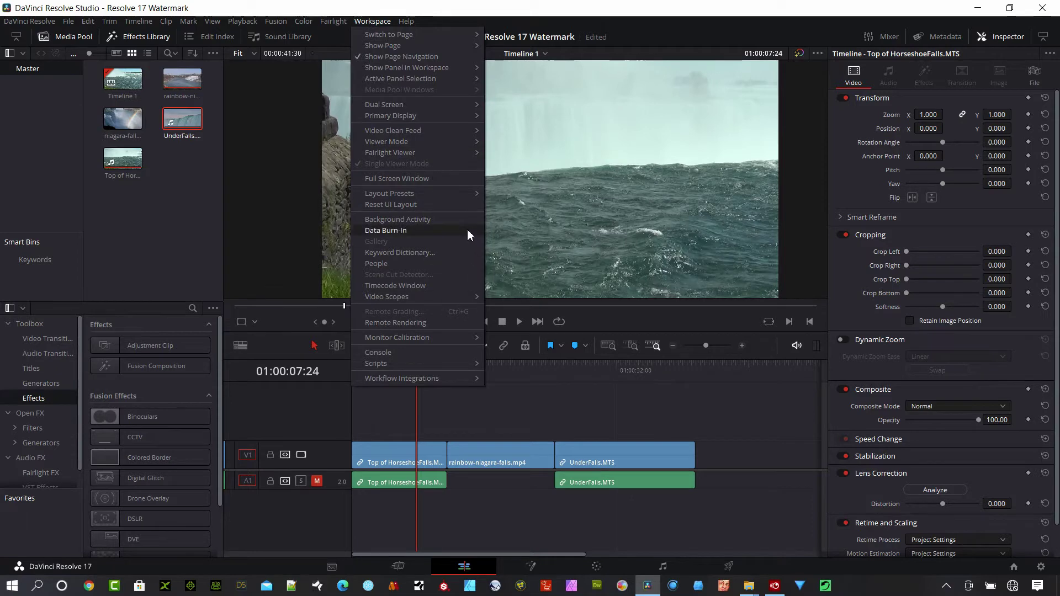
left_click(439, 233)
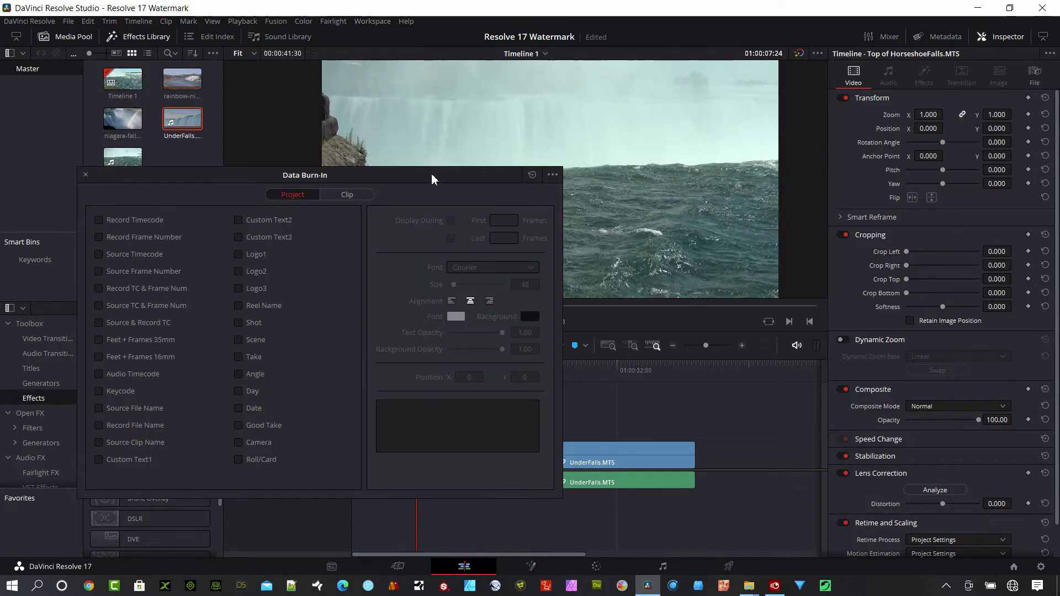
mouse_move(395, 68)
left_mouse_down()
mouse_move(430, 312)
mouse_move(432, 195)
left_mouse_up()
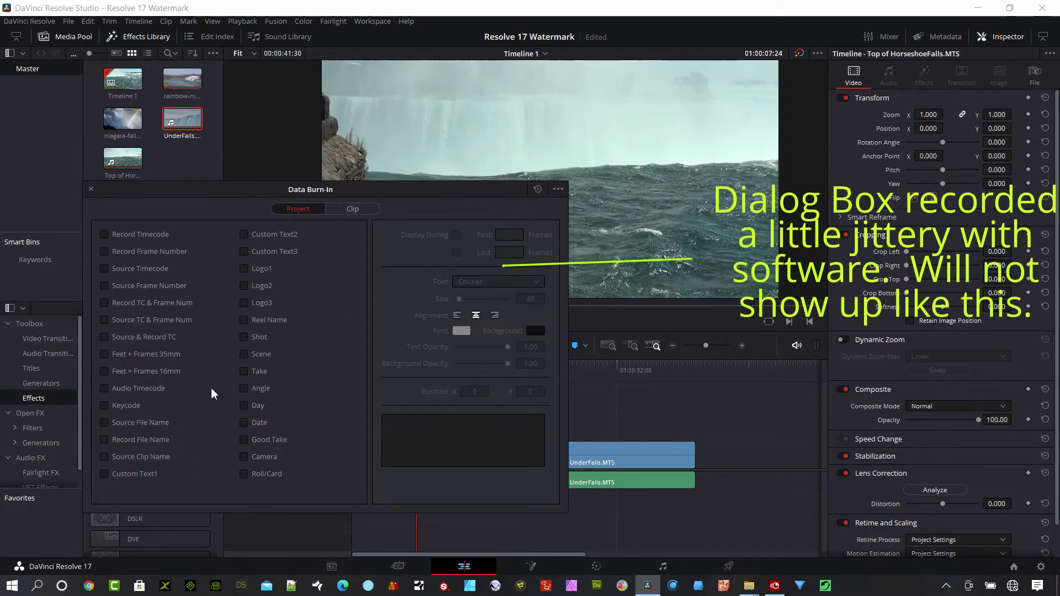
mouse_move(411, 191)
left_mouse_down()
mouse_move(429, 89)
mouse_move(378, 88)
left_mouse_up()
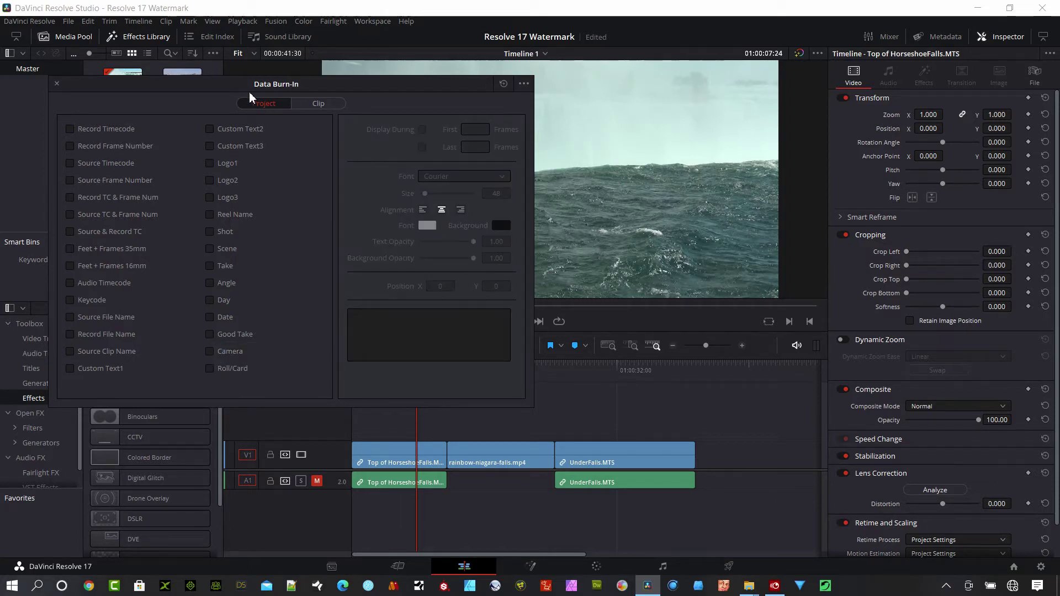
left_click(70, 163)
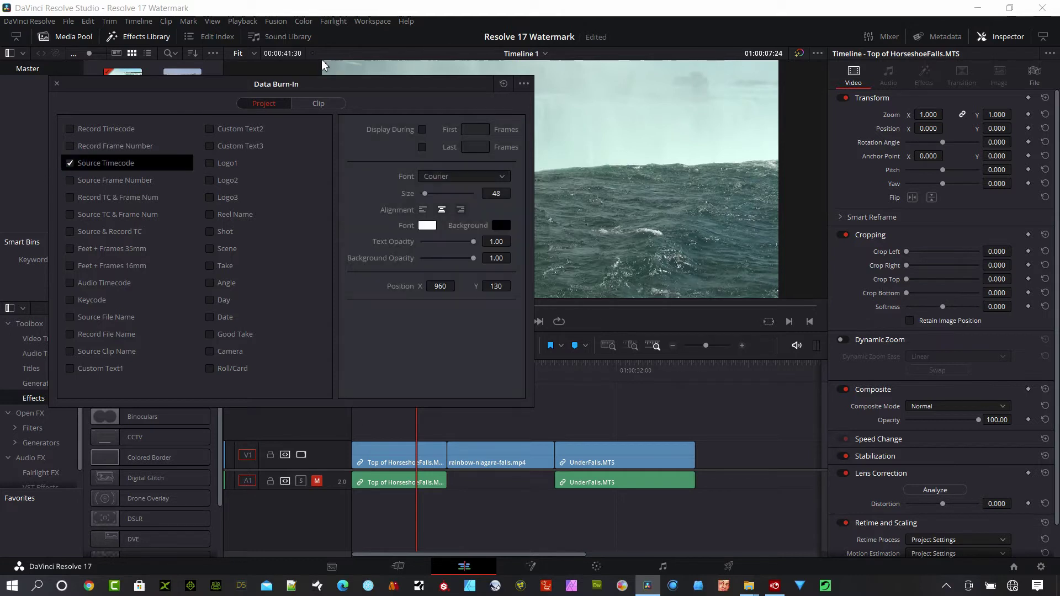
left_click_drag(312, 89, 235, 85)
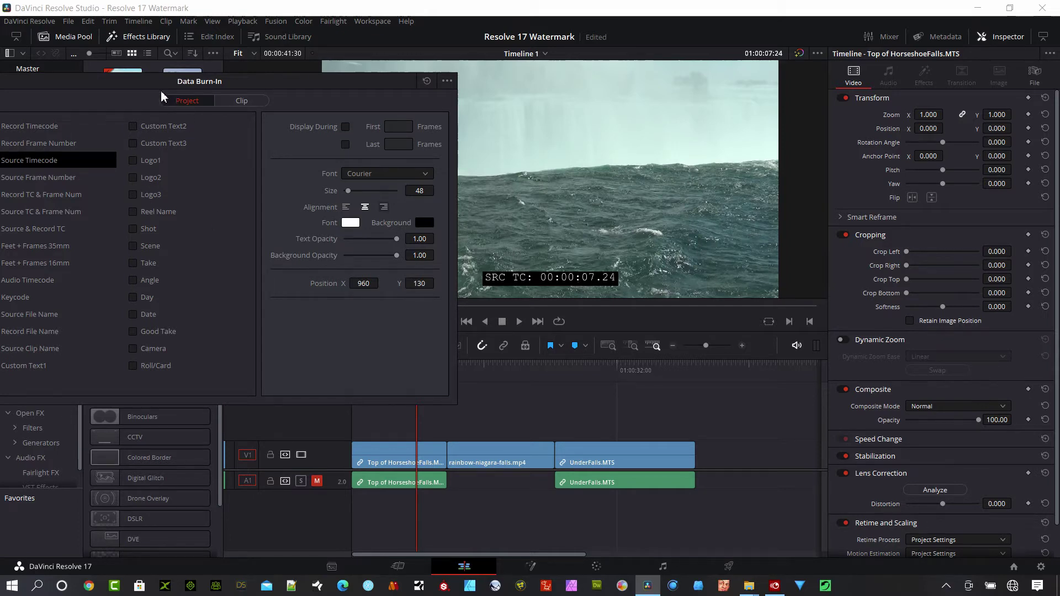
left_click_drag(165, 84, 210, 77)
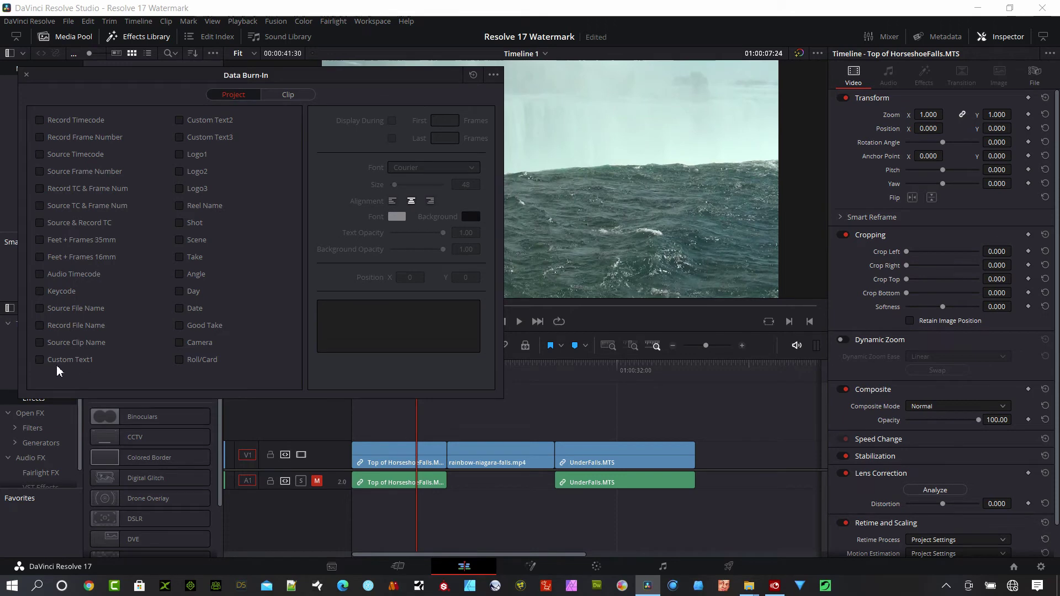
- Enable Custom Text1 reading 'Watermark' with background opacity 0 and light green #aaff7f text
left_click(39, 360)
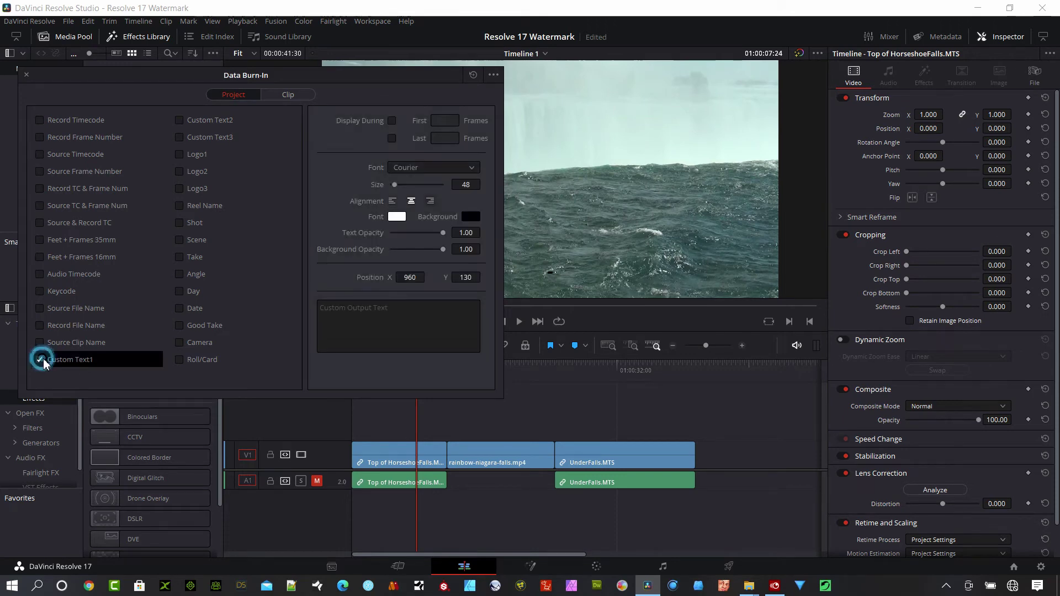
left_click(376, 319)
type("Watermark")
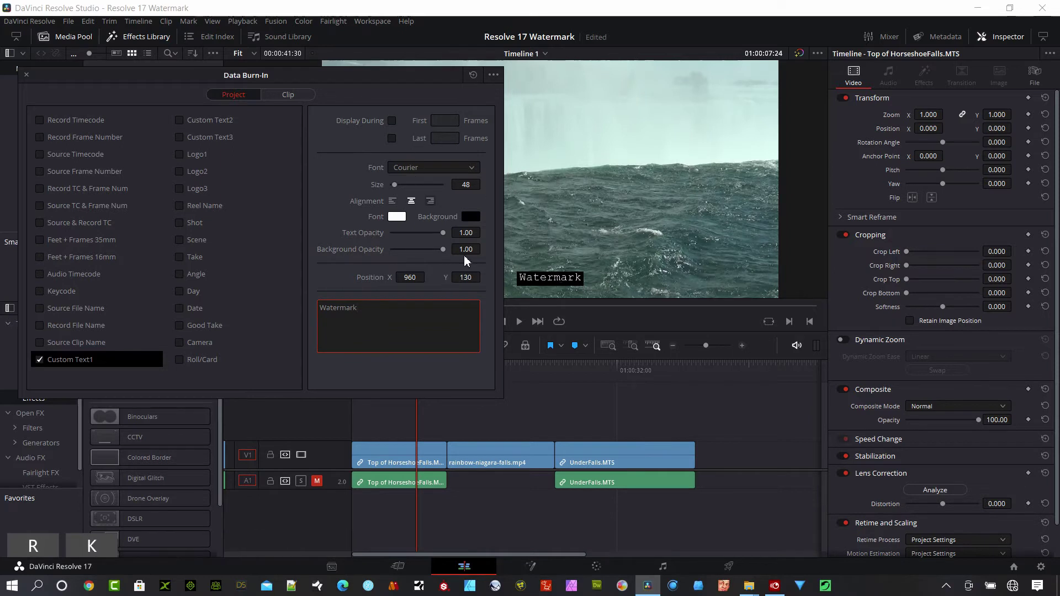
left_click_drag(466, 250, 470, 262)
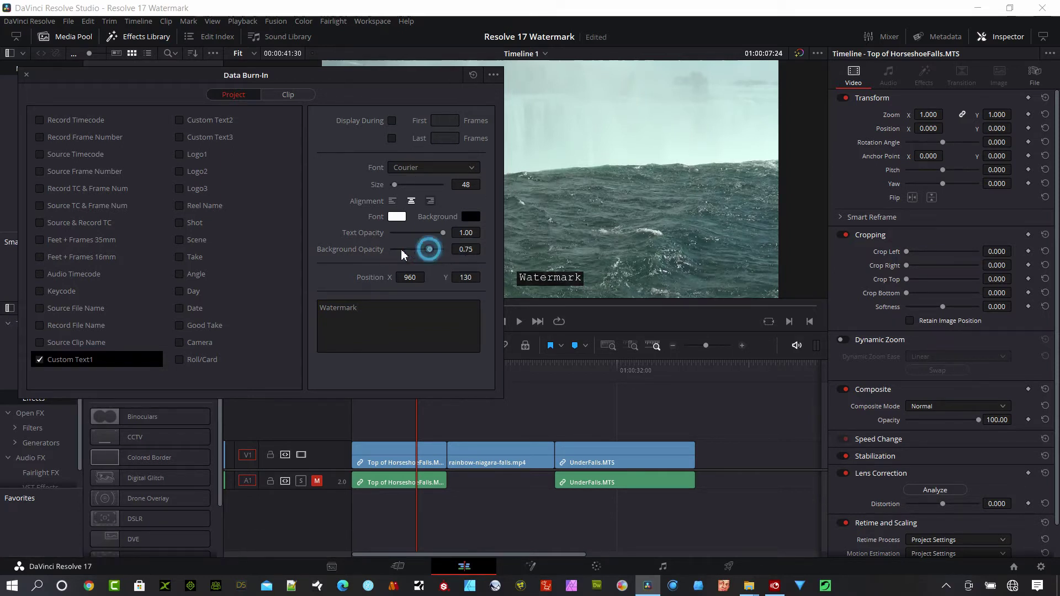
left_click_drag(403, 254, 370, 251)
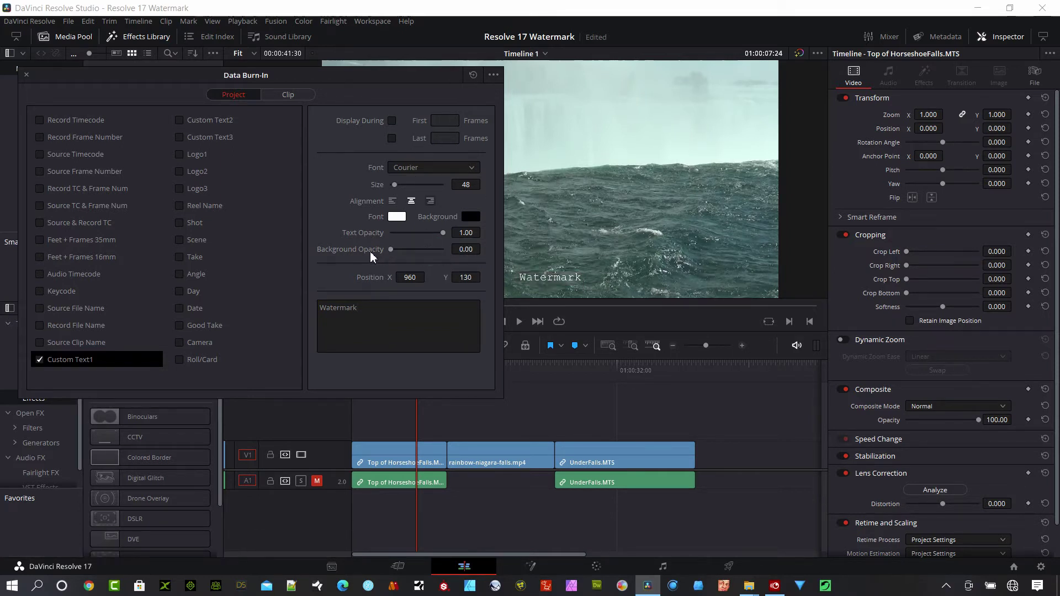
left_click(399, 216)
left_click(496, 207)
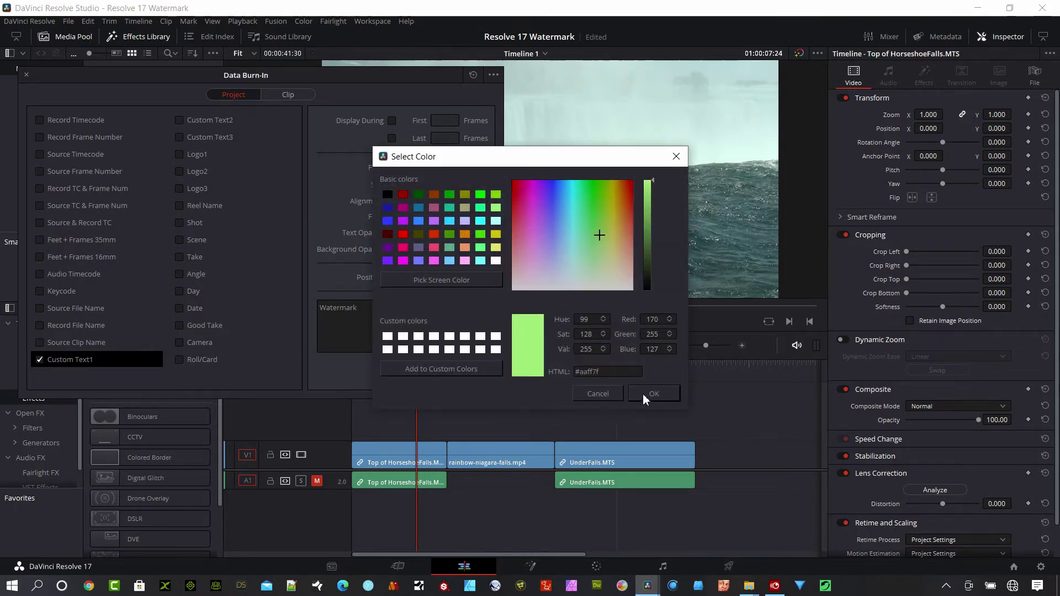
left_click(653, 393)
- Make the Watermark text size 412, centre it at Y 737, and fade it to 0.29 opacity
left_click(440, 232)
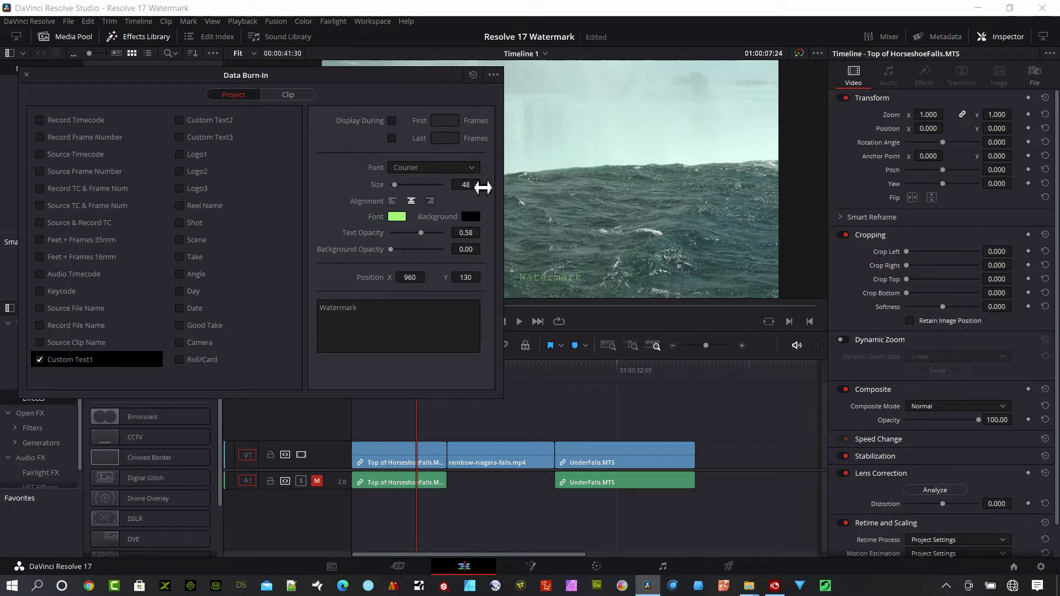
left_click(464, 184)
type("412")
key("Return")
scroll(484, 184, "up", 2)
left_click_drag(475, 286, 778, 259)
mouse_move(427, 77)
left_mouse_down()
mouse_move(413, 416)
mouse_move(437, 180)
left_mouse_up()
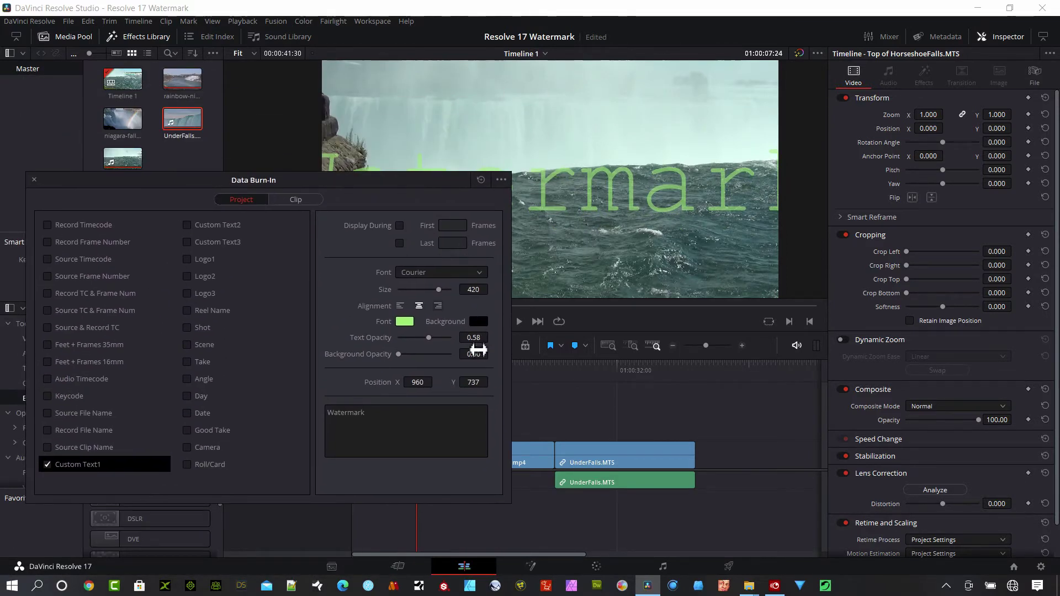
left_click_drag(474, 337, 420, 337)
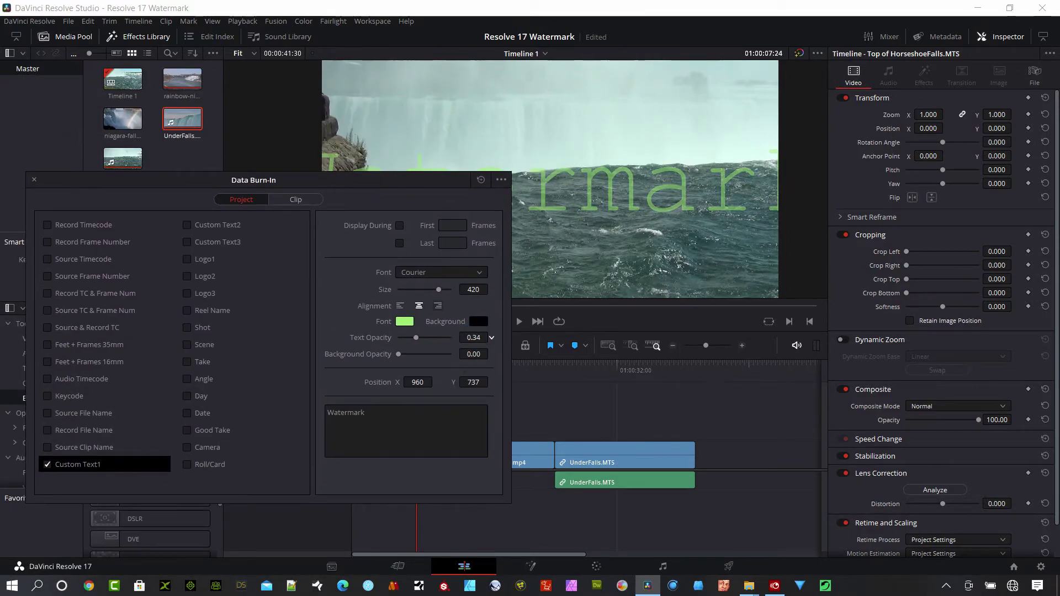
mouse_move(422, 183)
left_mouse_down()
mouse_move(405, 190)
mouse_move(519, 50)
left_mouse_up()
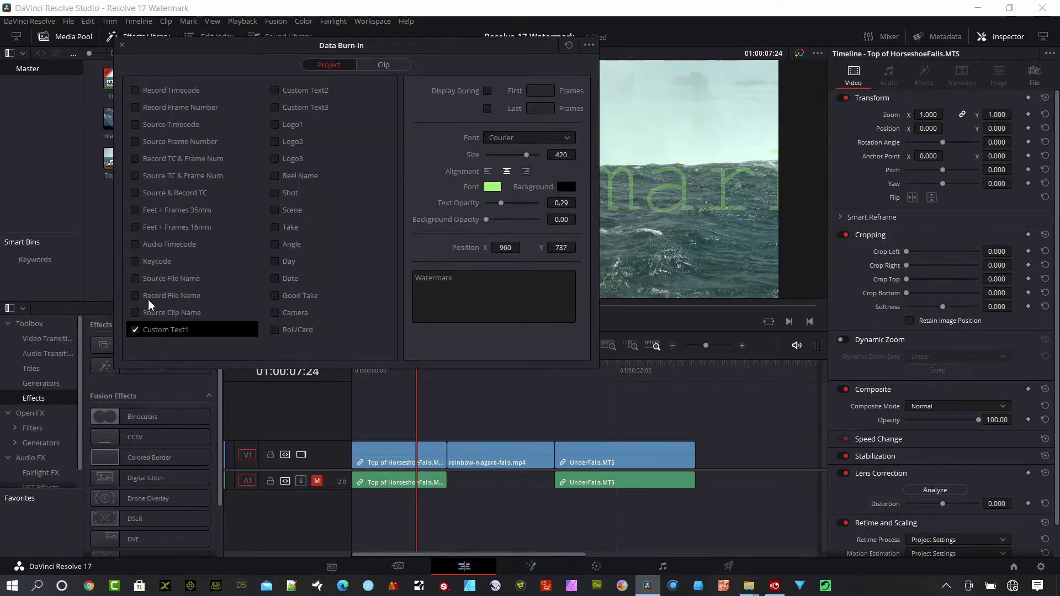
left_click(135, 330)
- Re-enable the text watermark and view the per-clip burn-in settings
left_click(135, 330)
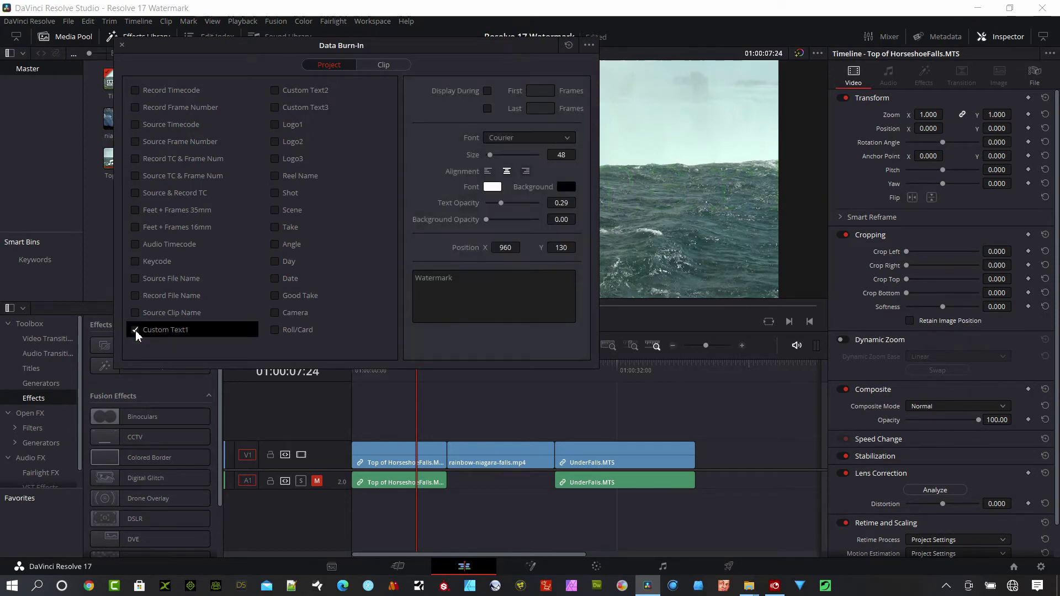
left_click_drag(422, 47, 341, 105)
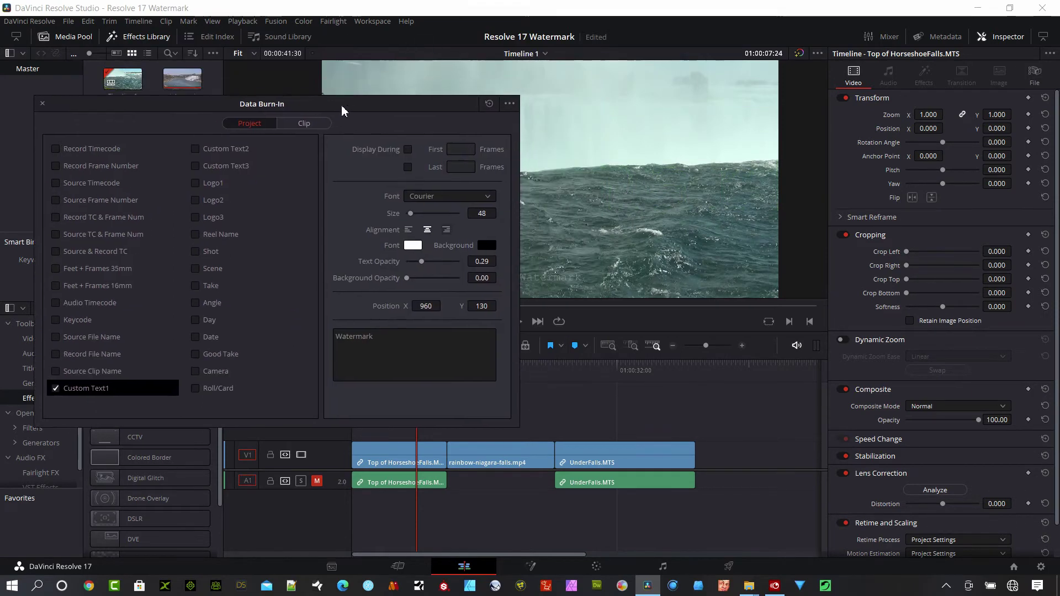
left_click(305, 125)
mouse_move(438, 107)
left_mouse_down()
mouse_move(442, 214)
mouse_move(453, 94)
mouse_move(286, 103)
left_mouse_up()
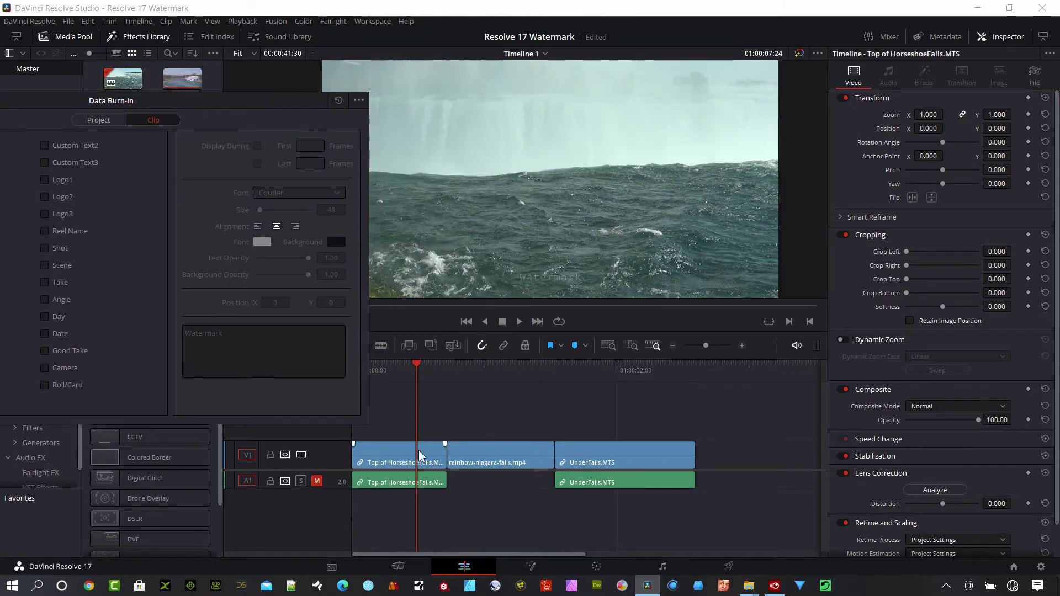
left_click_drag(245, 107, 440, 65)
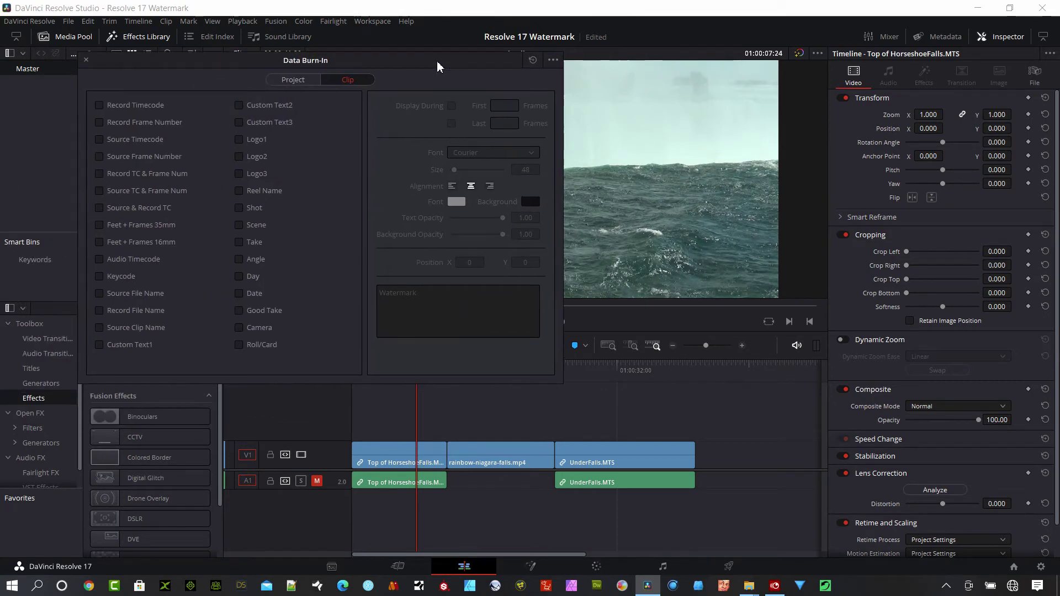
- In the project-wide settings, turn off Custom Text1 and enable Logo1
left_click(299, 80)
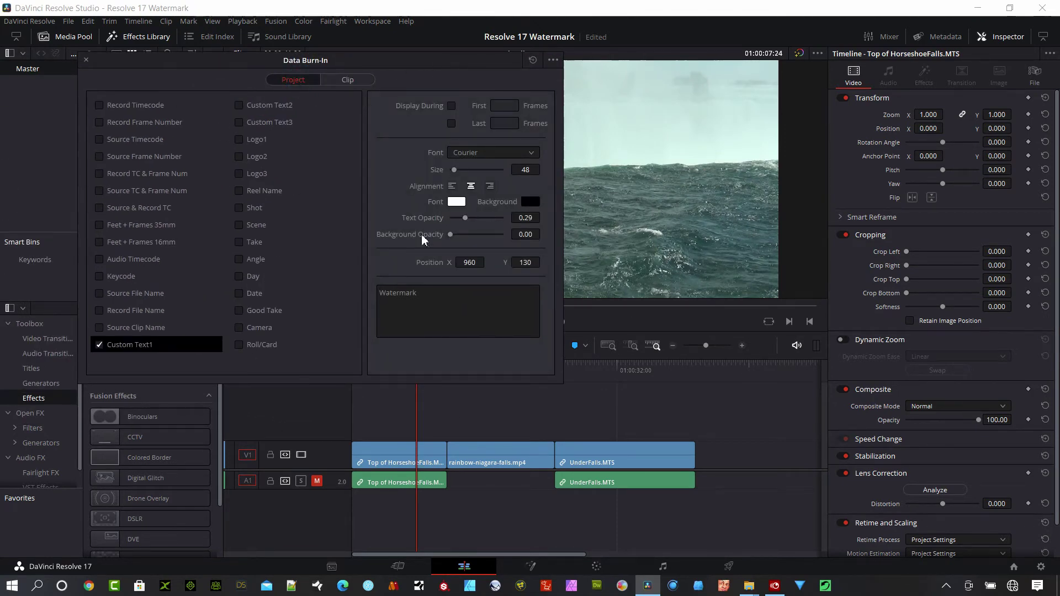
left_click(99, 345)
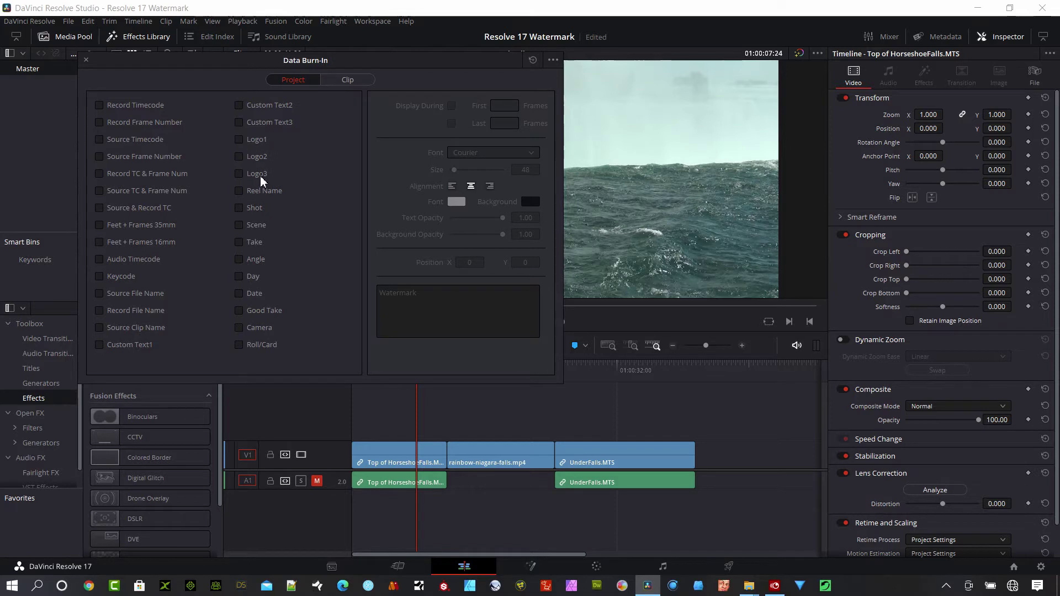
left_click(241, 139)
- Raise the Resolve logo to Y 426, fade its background to 0.28, and toggle Display During off again
left_click_drag(411, 59, 297, 72)
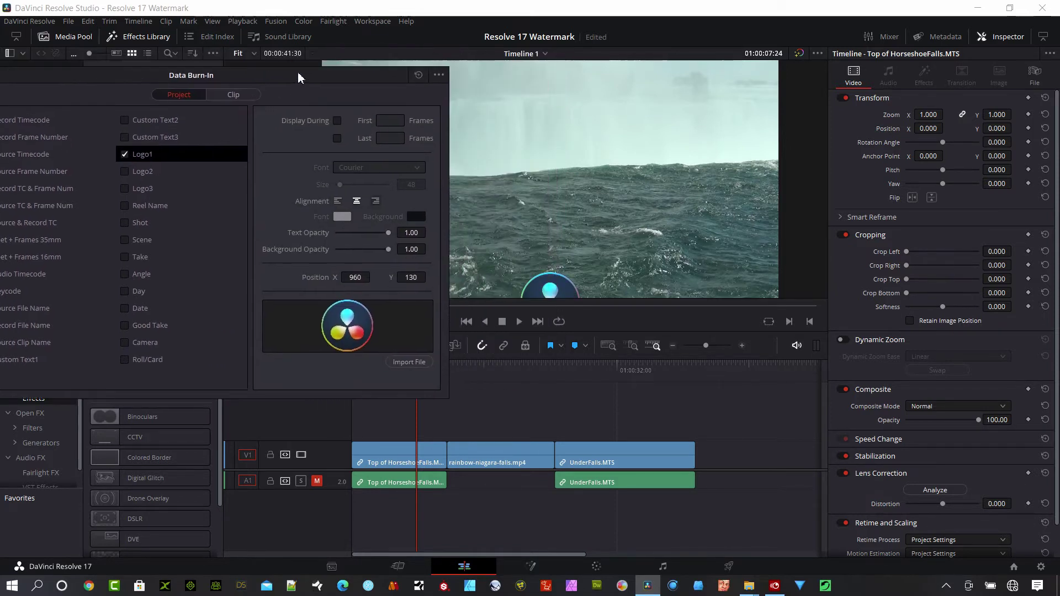
mouse_move(409, 278)
left_mouse_down()
mouse_move(428, 278)
mouse_move(387, 182)
mouse_move(378, 198)
left_mouse_up()
left_click_drag(387, 249, 359, 255)
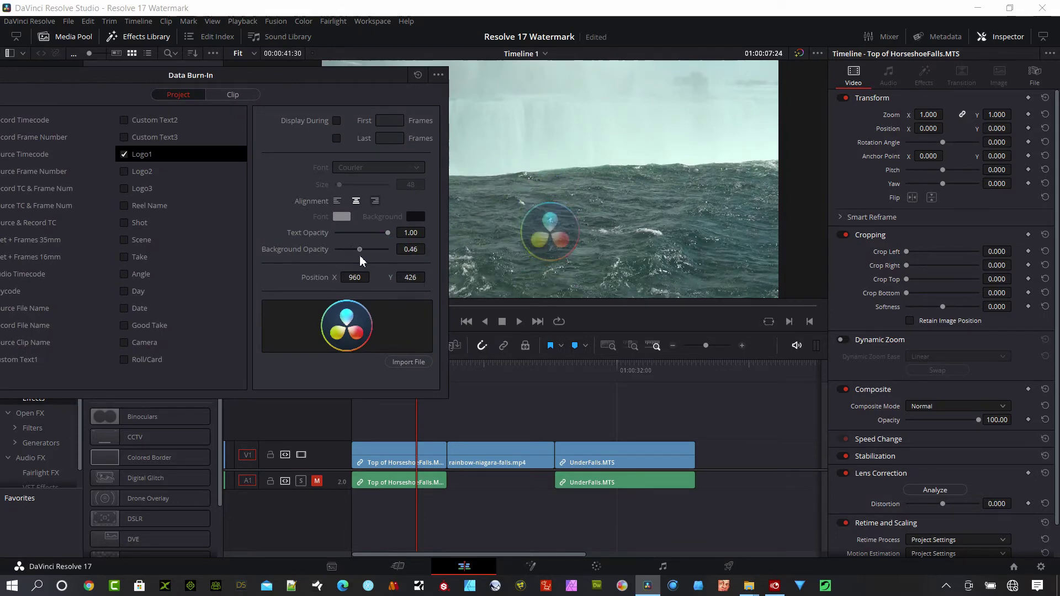
mouse_move(386, 75)
left_mouse_down()
mouse_move(230, 147)
mouse_move(463, 56)
left_mouse_up()
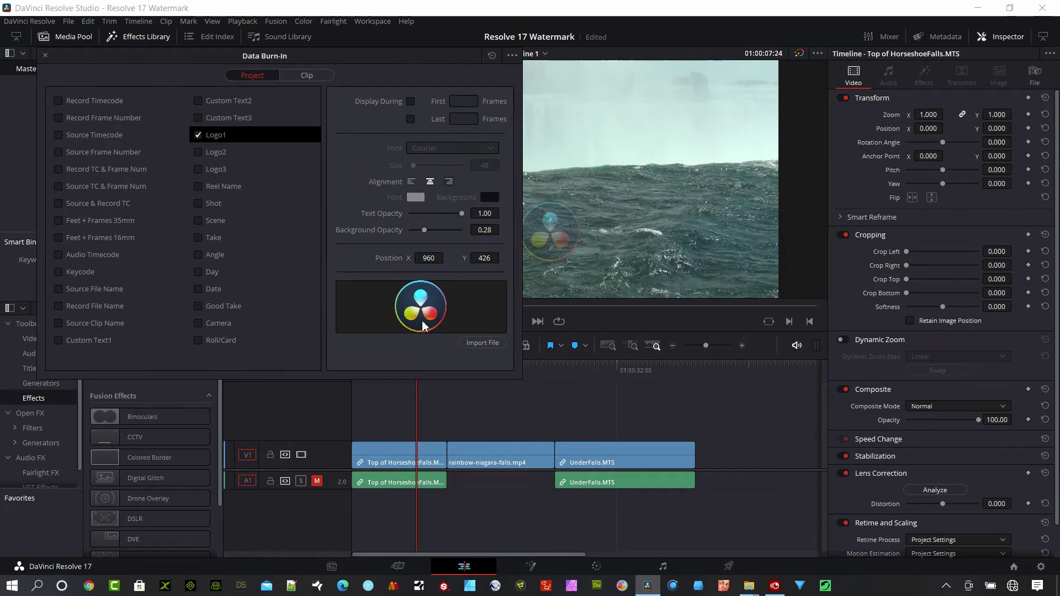
left_click(411, 102)
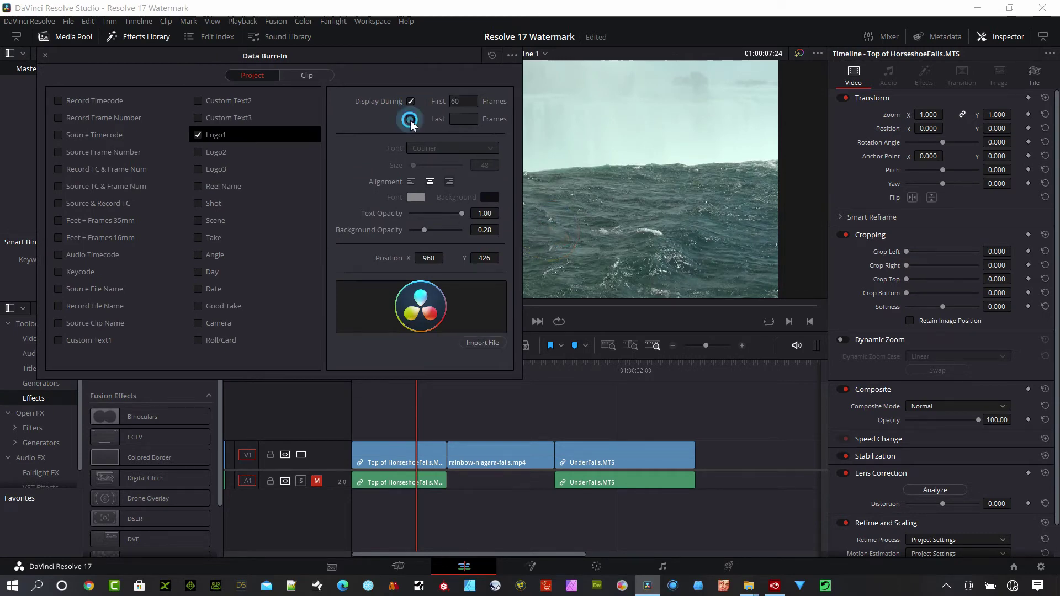
left_click(411, 103)
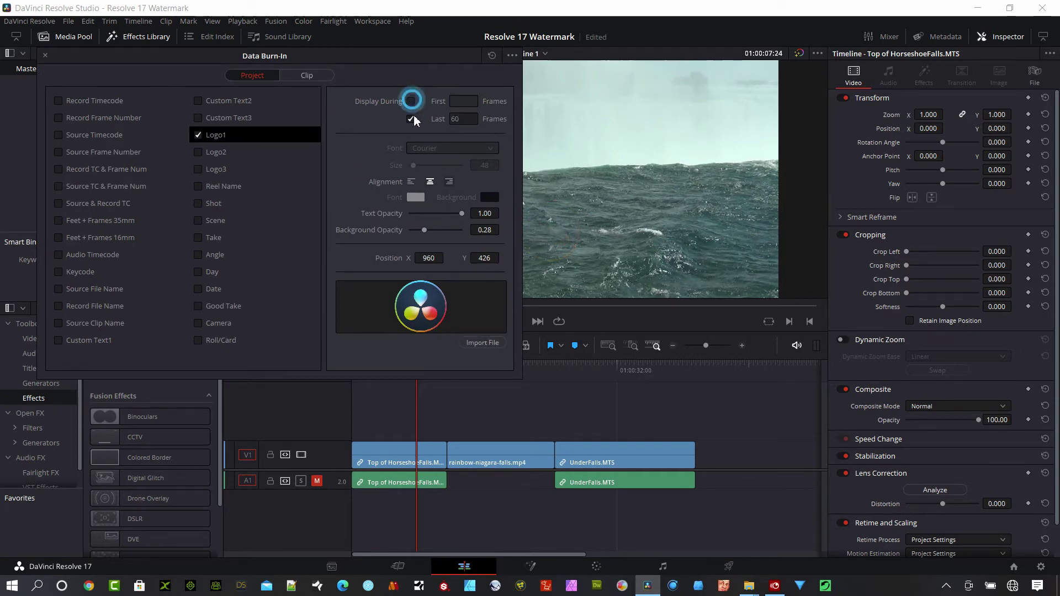
left_click(213, 135)
- Enable the Logo2 Draft watermark at Y 1009 with 0.15 background opacity
left_click(214, 153)
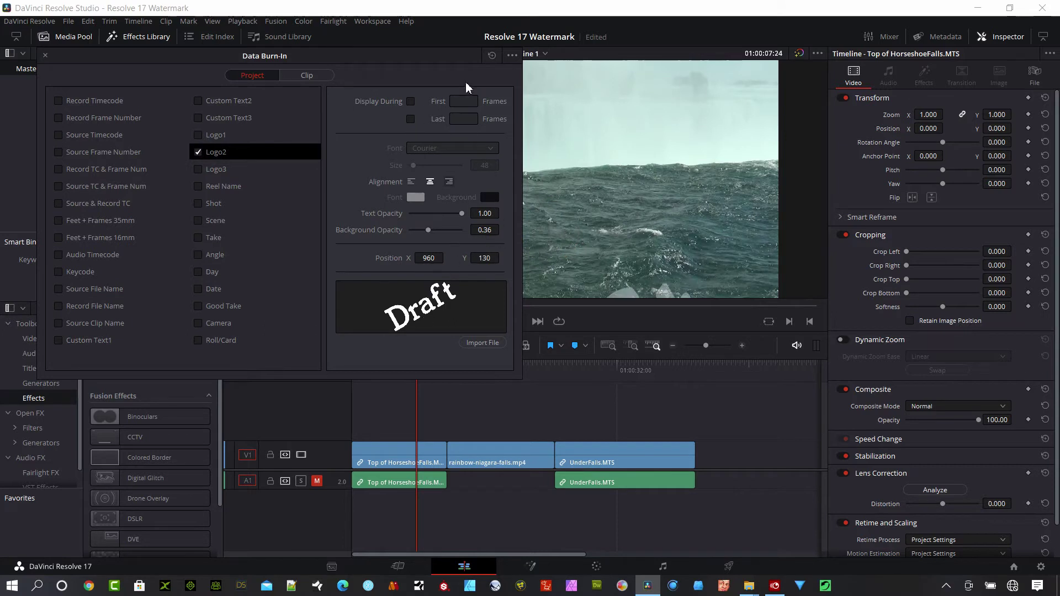
left_click_drag(395, 55, 256, 83)
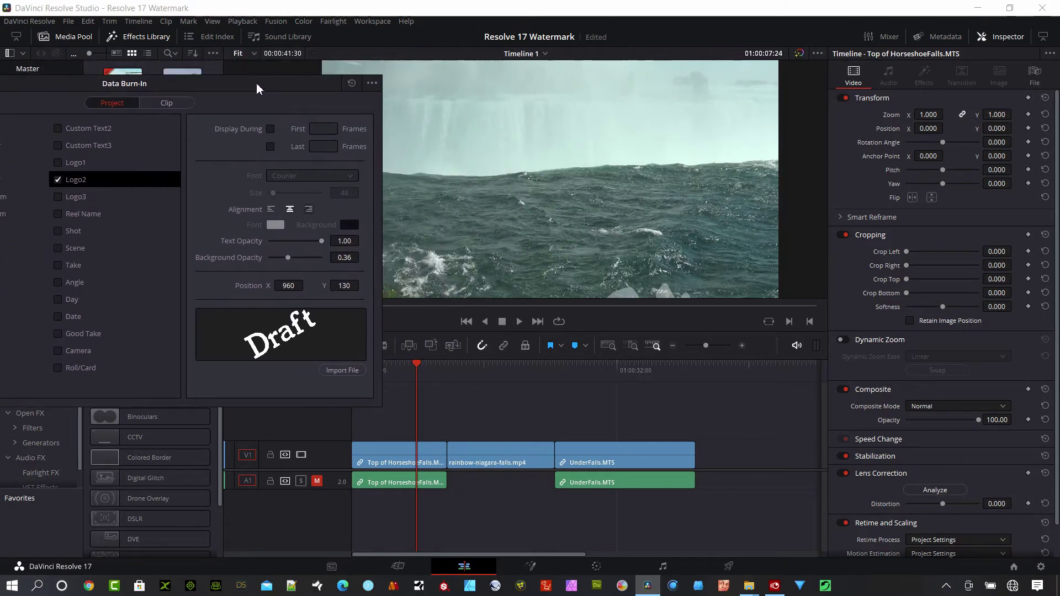
mouse_move(346, 286)
left_mouse_down()
mouse_move(378, 285)
mouse_move(354, 257)
mouse_move(126, 253)
left_mouse_up()
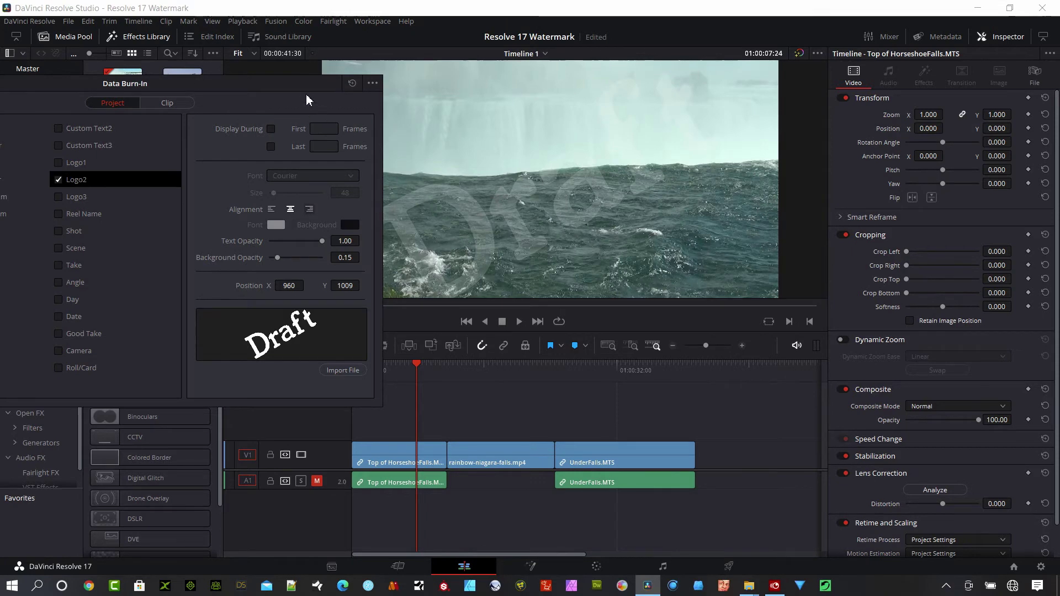
mouse_move(307, 99)
left_mouse_down()
mouse_move(474, 324)
mouse_move(362, 95)
left_mouse_up()
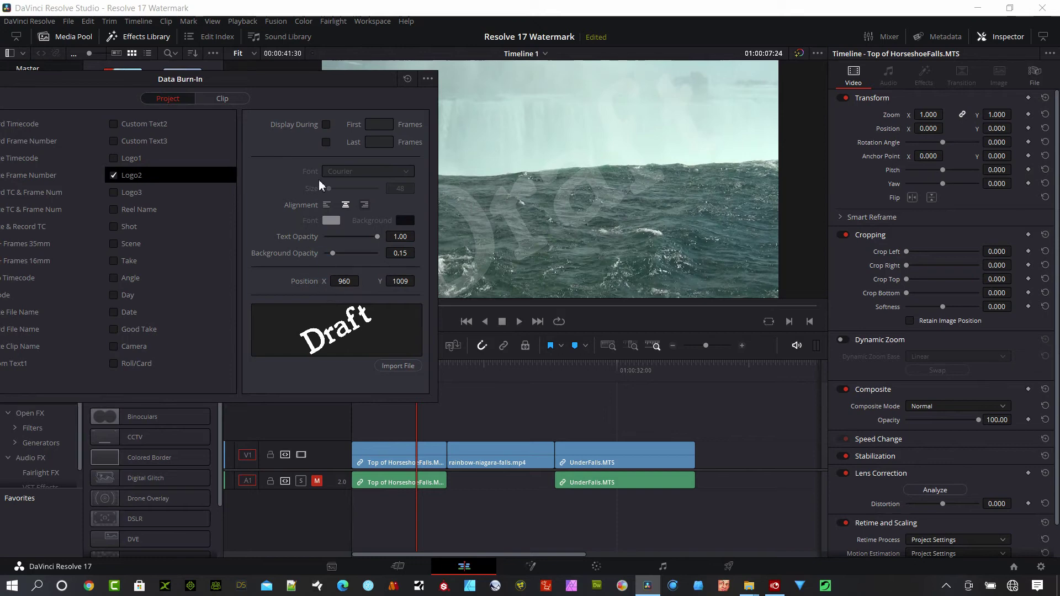
- Enable Logo3 and import DVS-Gr.png as its image
left_click(113, 192)
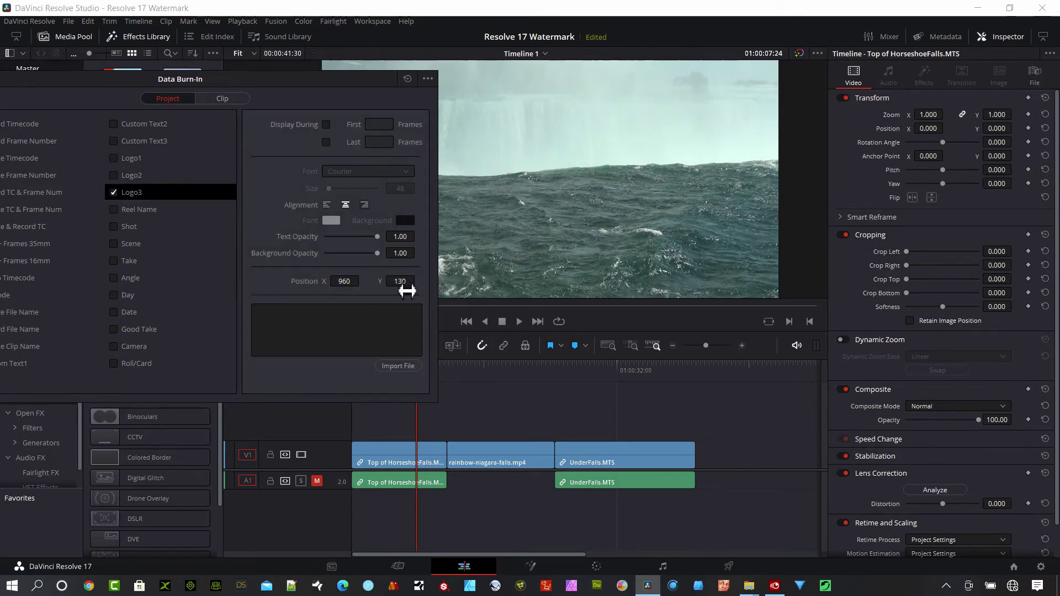
left_click(113, 192)
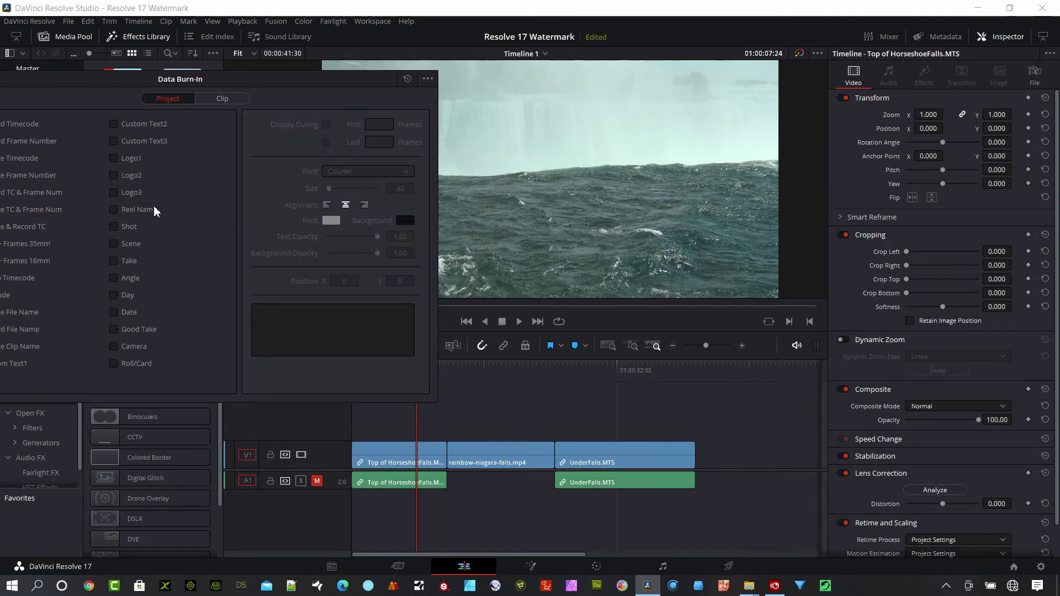
left_click(117, 193)
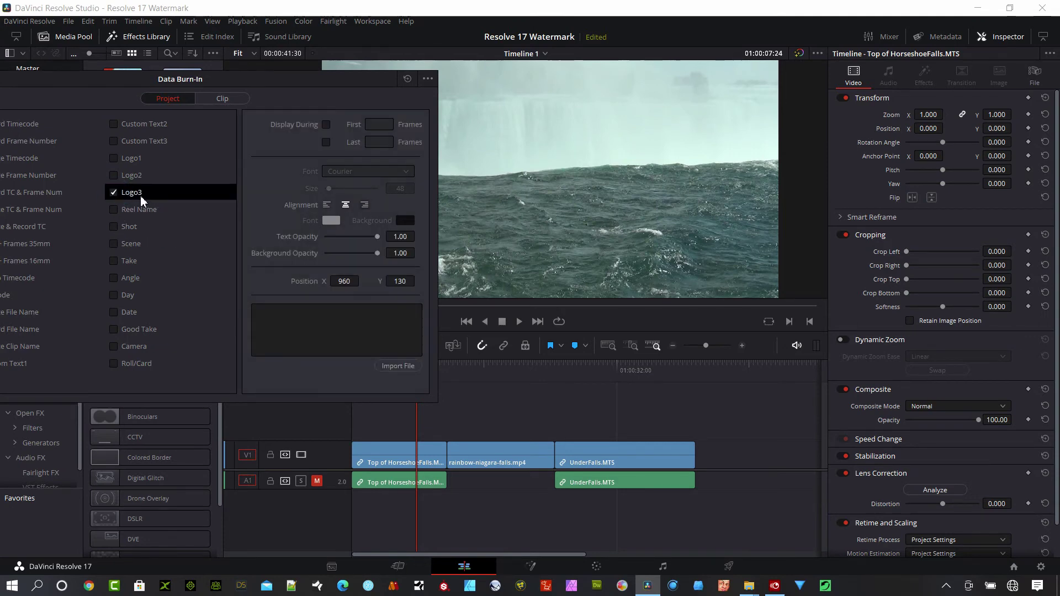
left_click(410, 367)
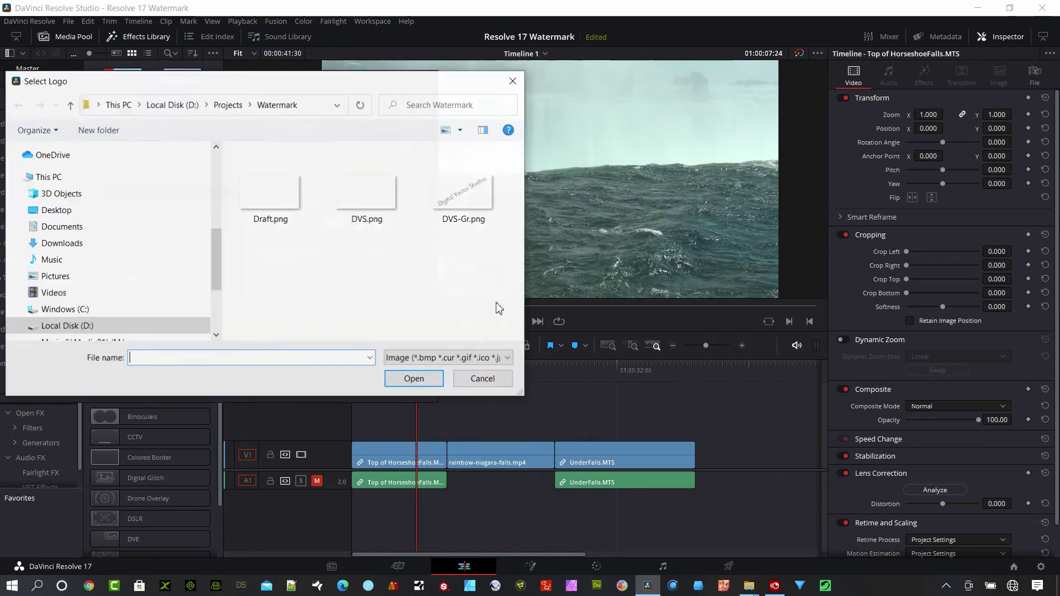
left_click(445, 204)
left_click(413, 379)
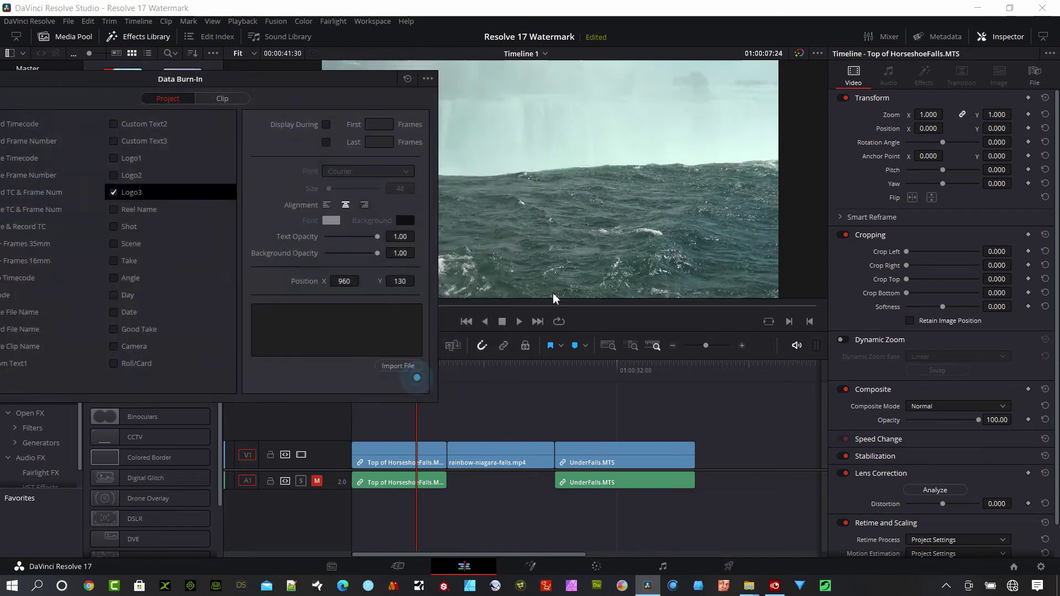
- Place the Digital Vector Studios watermark at Y 1048 with 0.23 opacity, then disable Logo3
mouse_move(371, 82)
left_mouse_down()
mouse_move(262, 110)
mouse_move(302, 109)
left_mouse_up()
mouse_move(330, 307)
left_mouse_down()
mouse_move(414, 307)
mouse_move(319, 327)
left_mouse_up()
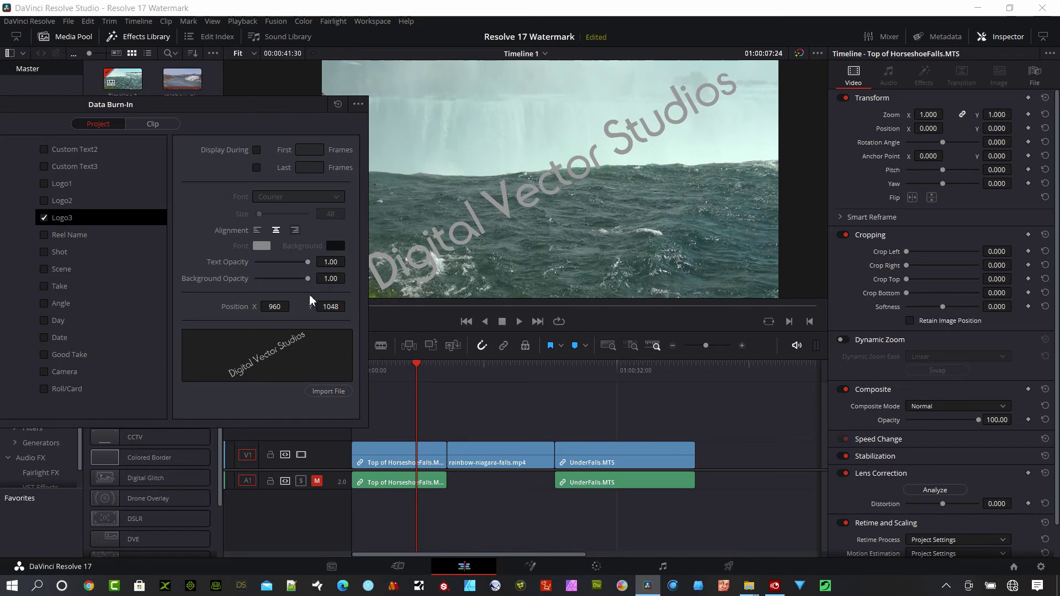
left_click_drag(308, 279, 269, 280)
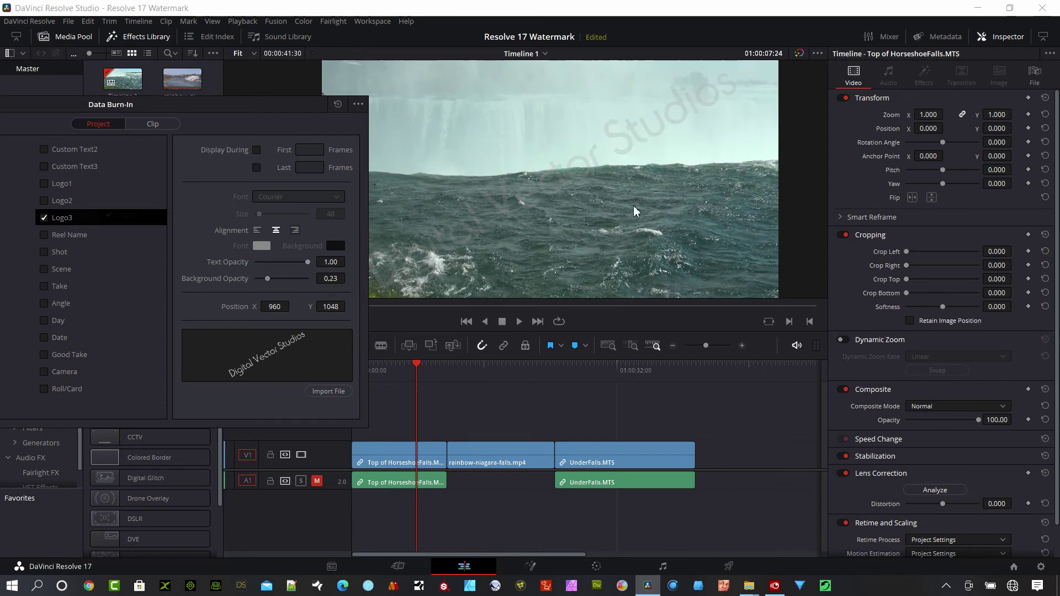
left_click_drag(348, 105, 413, 102)
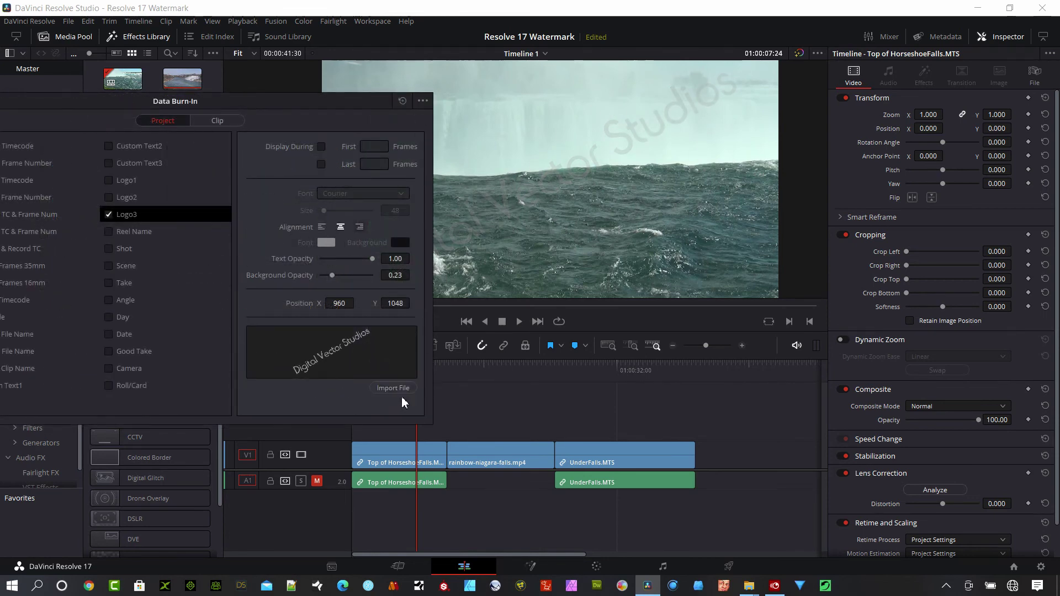
left_click(291, 101)
mouse_move(291, 100)
left_mouse_down()
mouse_move(757, 187)
mouse_move(678, 221)
mouse_move(373, 143)
left_mouse_up()
left_click(508, 320)
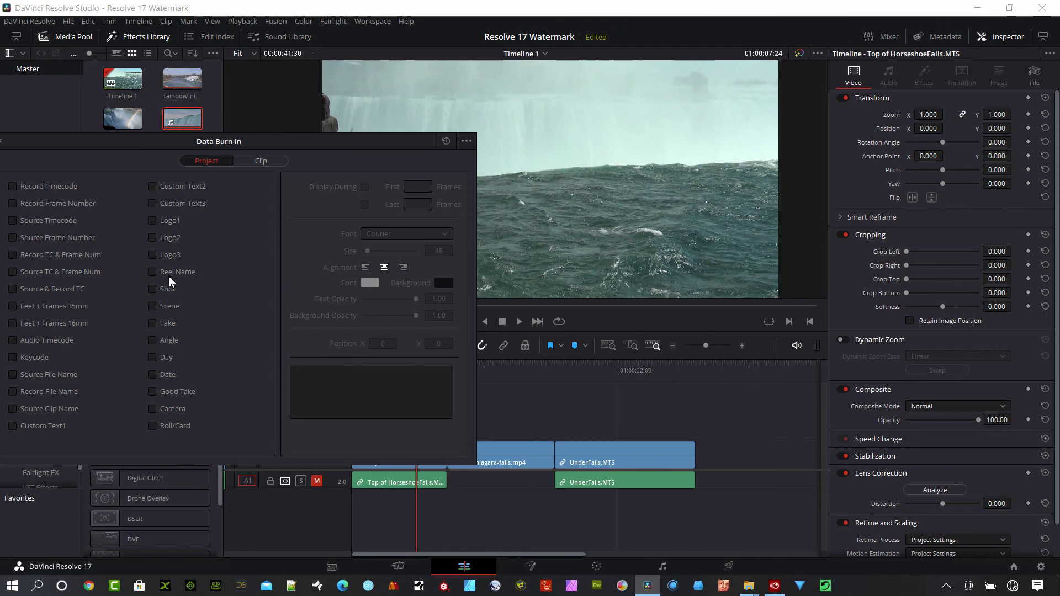
mouse_move(331, 145)
left_mouse_down()
mouse_move(528, 94)
mouse_move(519, 120)
left_mouse_up()
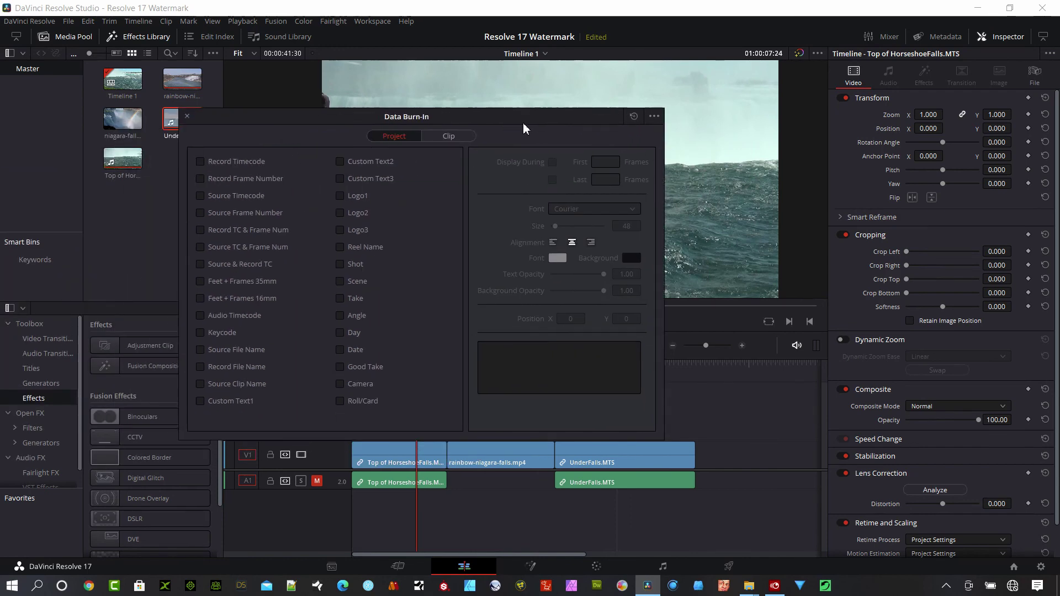